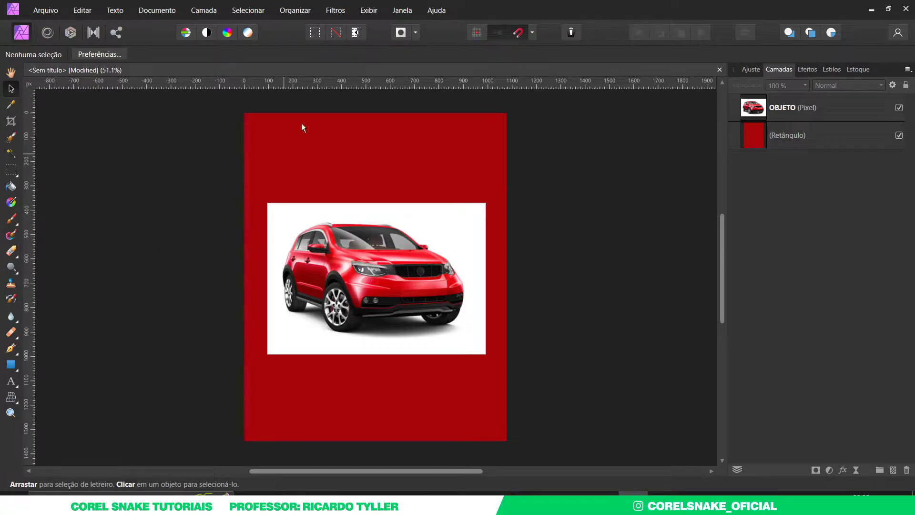
# Step: Open Exibir > Personalizar ferramentas and add the Red Eye Removal tool to the Tools bar
pyautogui.click(371, 11)
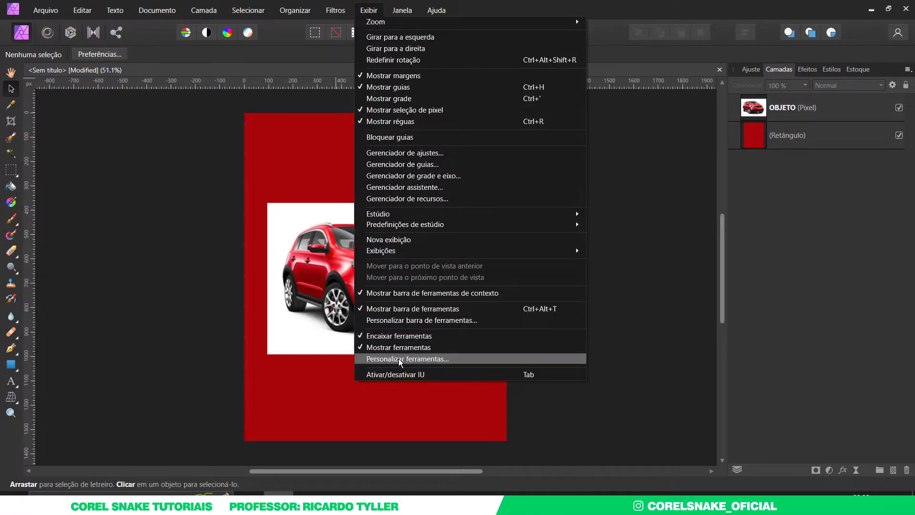
pyautogui.click(448, 360)
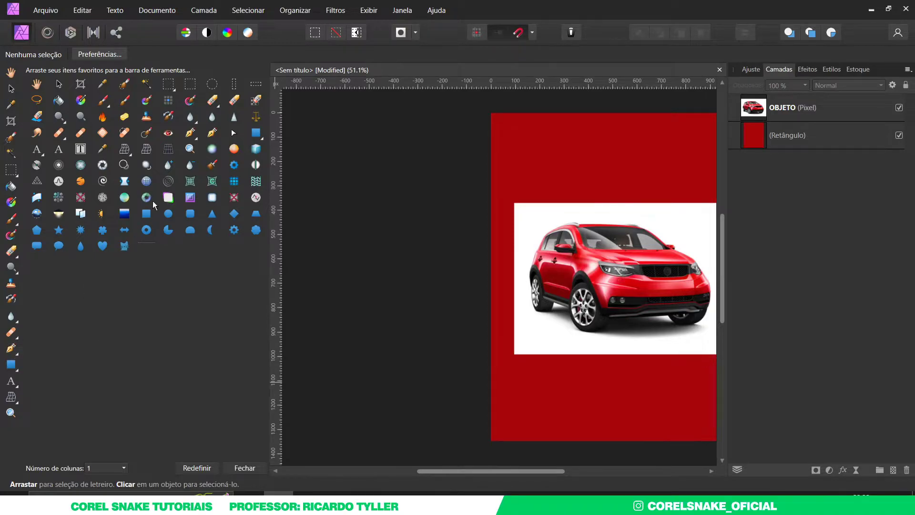
pyautogui.moveTo(169, 135); pyautogui.dragTo(14, 313)
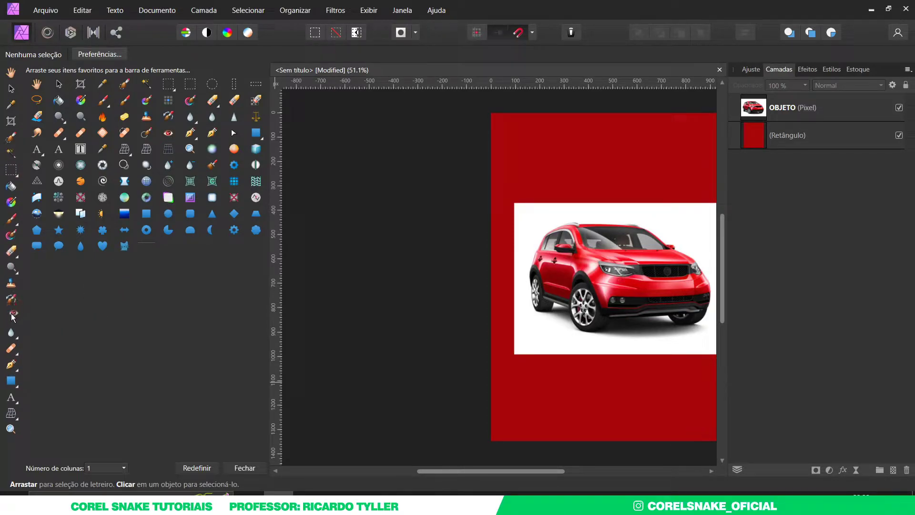
pyautogui.moveTo(12, 317); pyautogui.dragTo(52, 316)
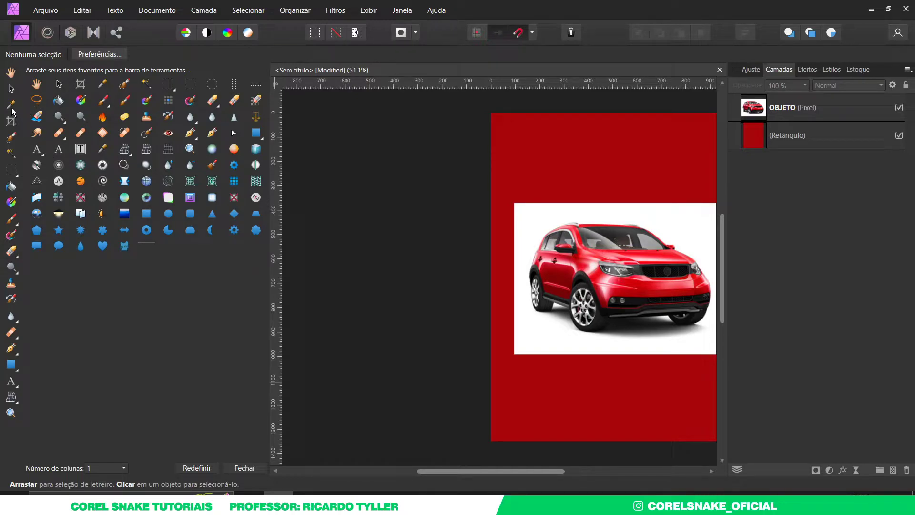
pyautogui.moveTo(11, 88); pyautogui.dragTo(119, 256)
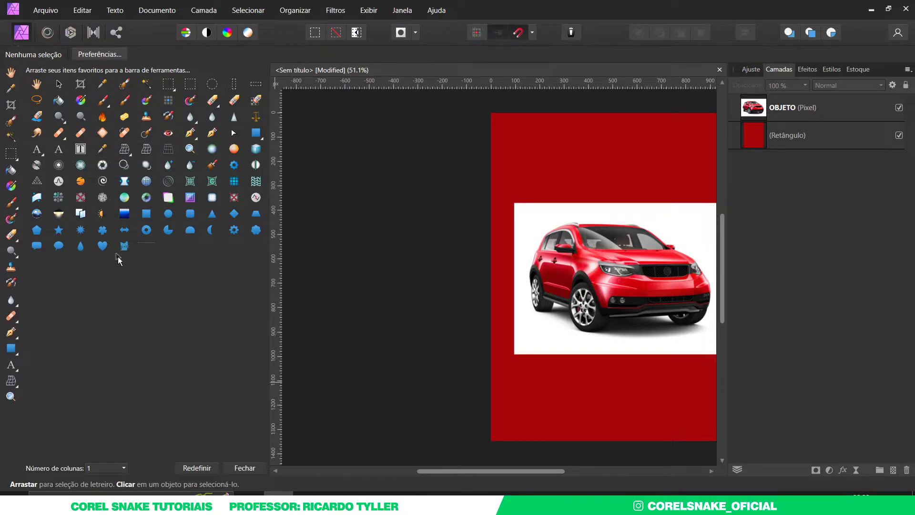
pyautogui.moveTo(59, 84); pyautogui.dragTo(11, 89)
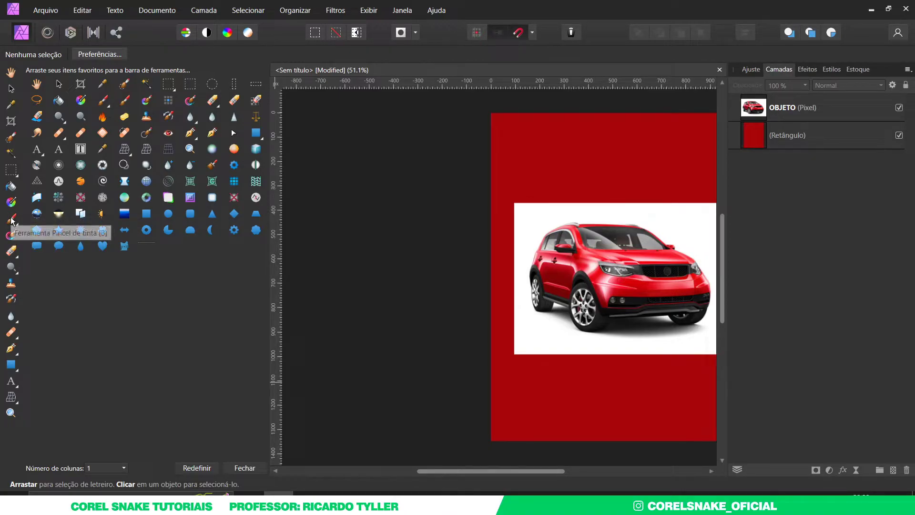
pyautogui.moveTo(11, 221)
pyautogui.mouseDown()
pyautogui.moveTo(11, 94)
pyautogui.moveTo(12, 222)
pyautogui.mouseUp()
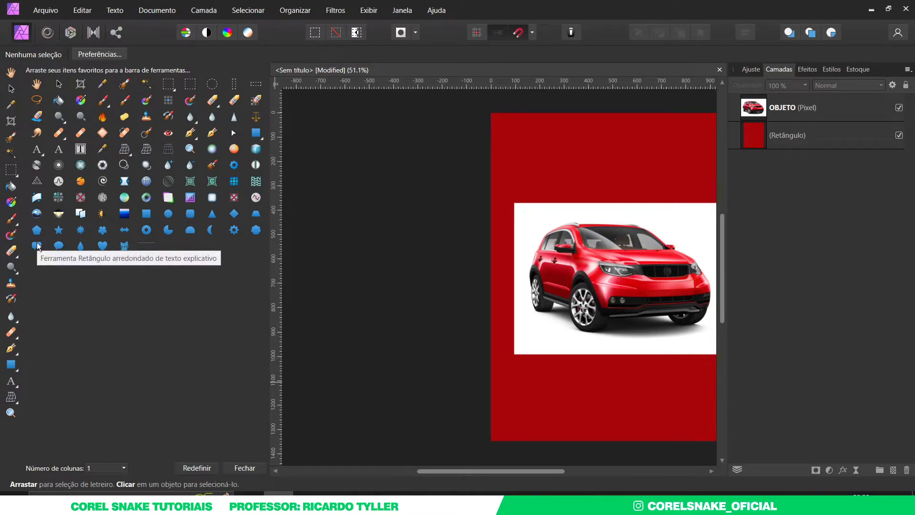
pyautogui.click(198, 469)
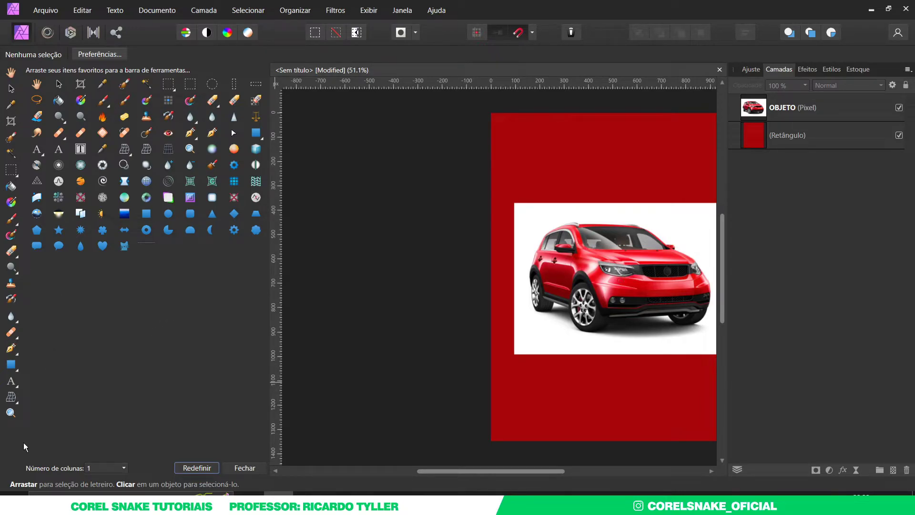
pyautogui.click(105, 466)
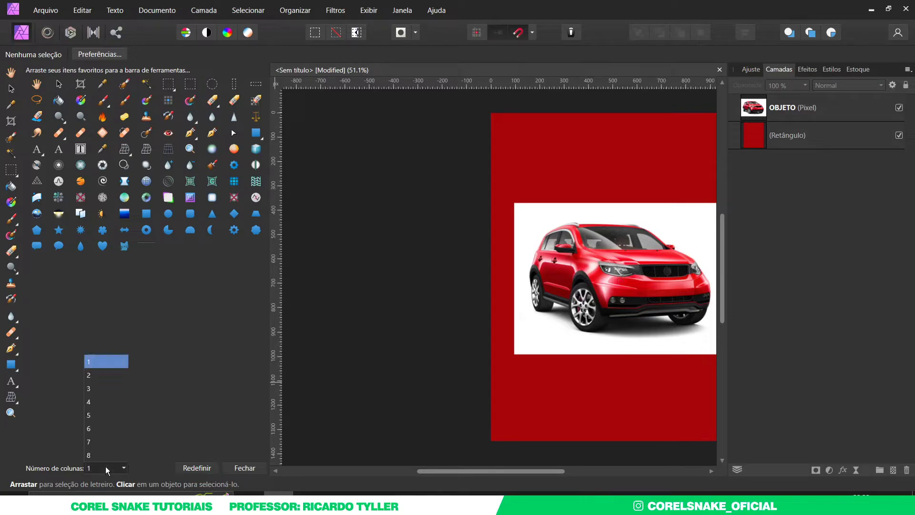
pyautogui.click(101, 376)
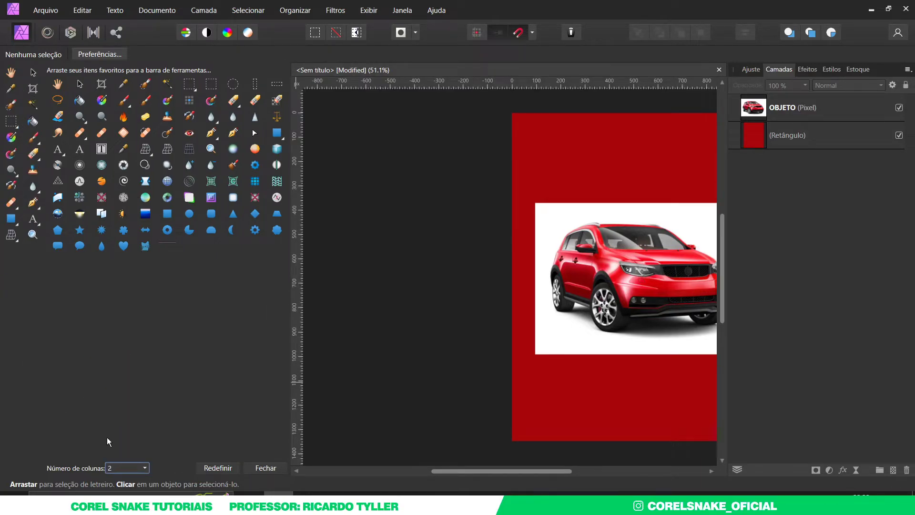
pyautogui.click(131, 467)
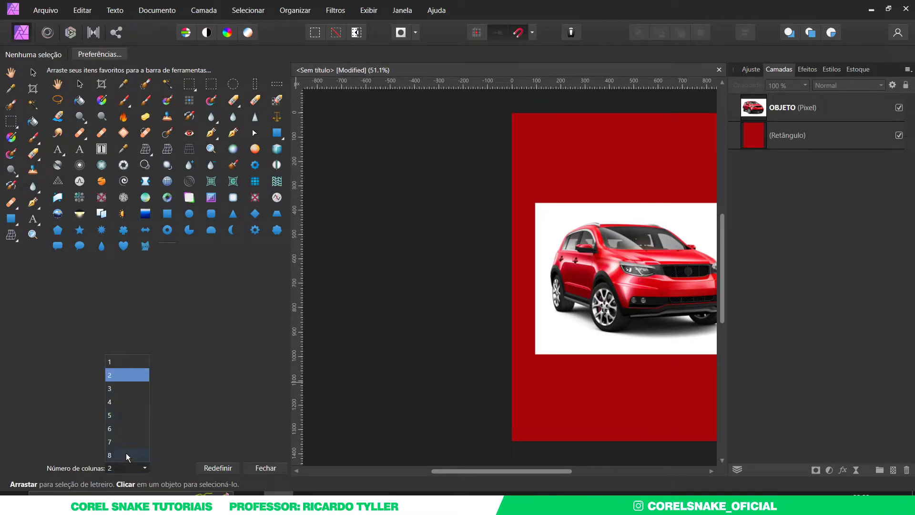
pyautogui.click(76, 297)
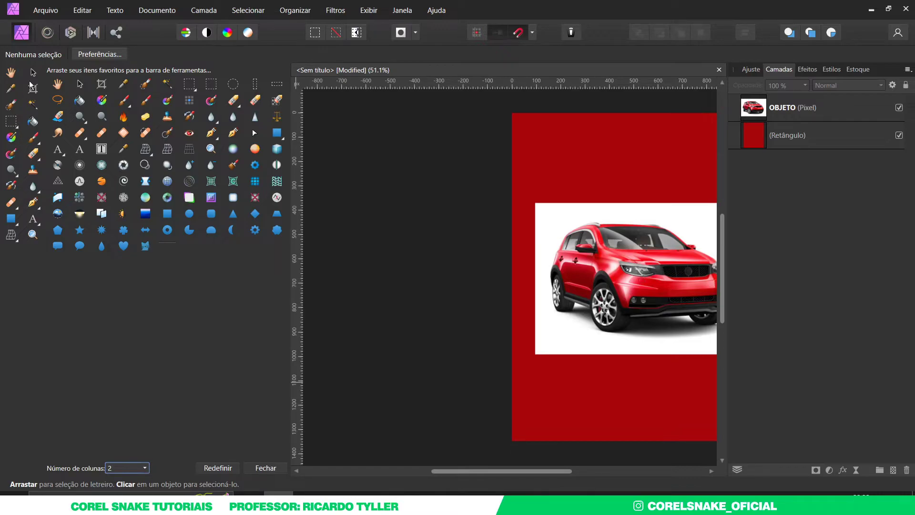
pyautogui.click(144, 467)
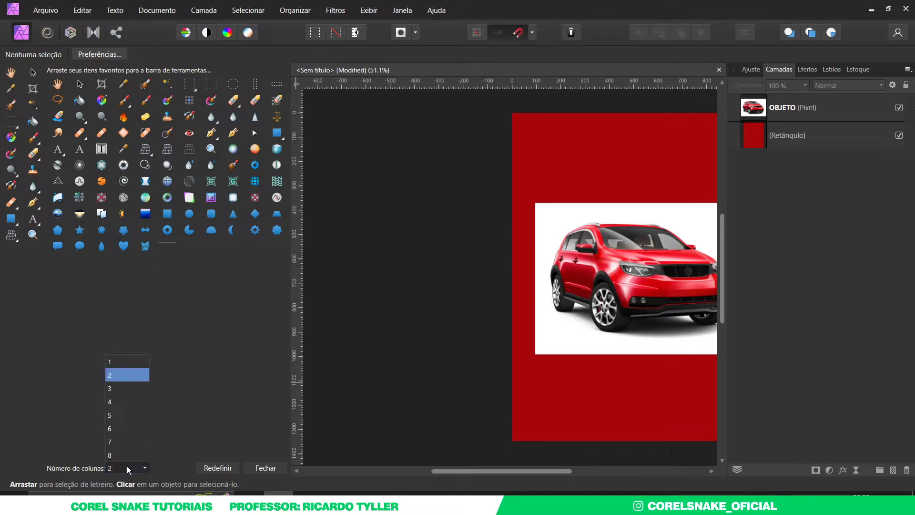
pyautogui.click(117, 364)
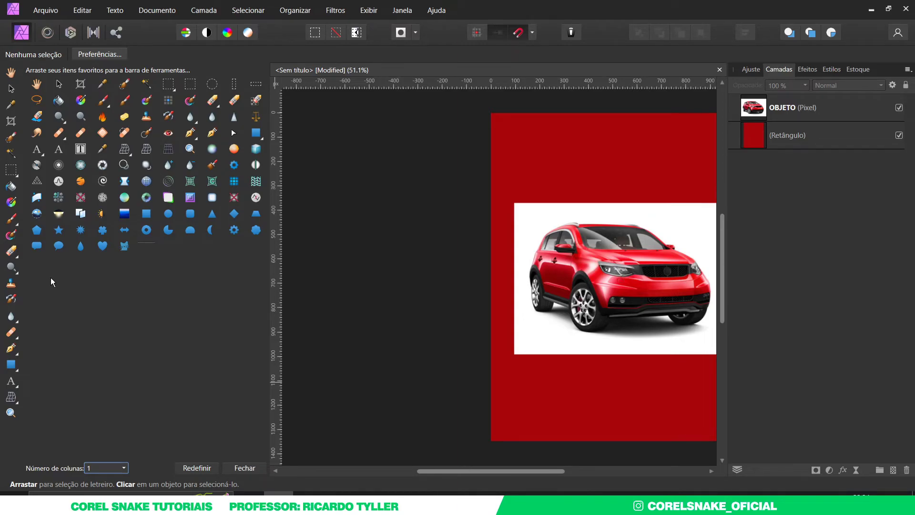
# Step: Drag the Hand tool off the Tools bar so the Move tool comes first
pyautogui.moveTo(11, 72); pyautogui.dragTo(51, 156)
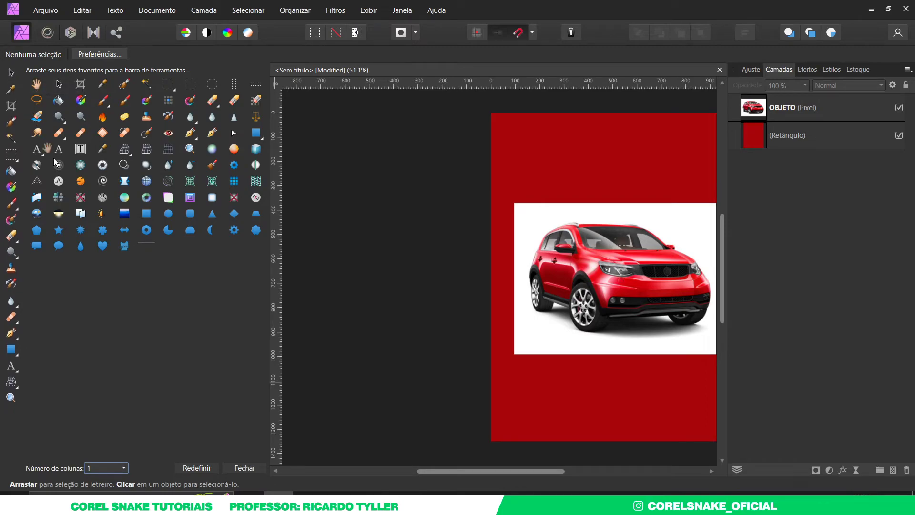